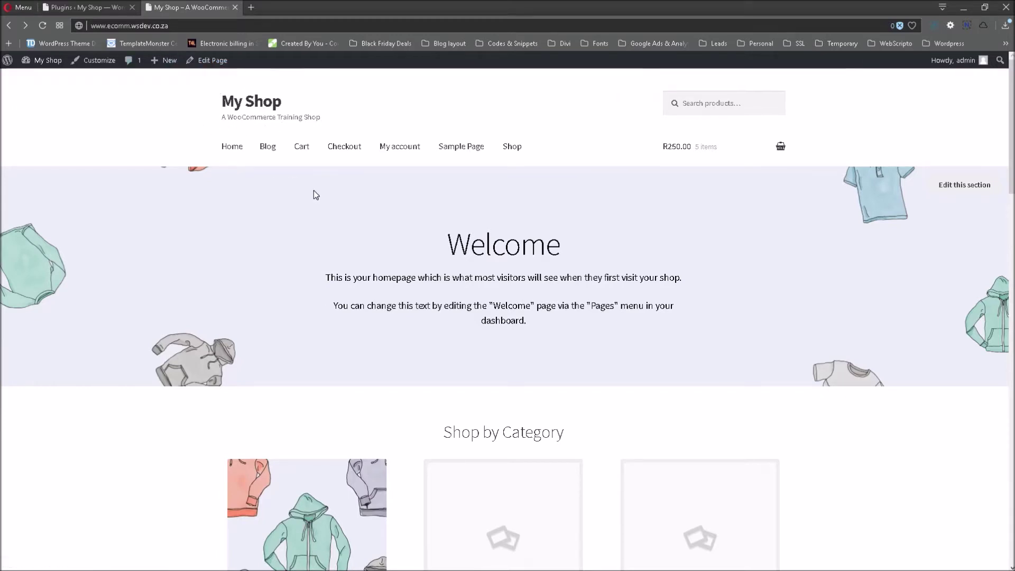
# Scroll down the My Shop homepage past the Welcome banner to the Shop by Category section
pyautogui.scroll(-5, 313, 191)
pyautogui.scroll(-3, 314, 191)
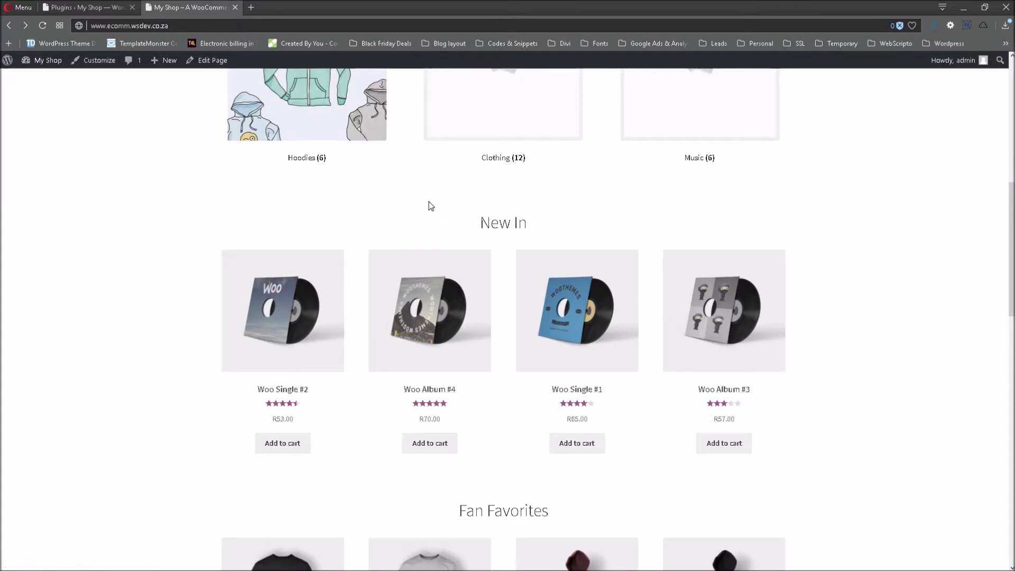
pyautogui.scroll(1, 430, 205)
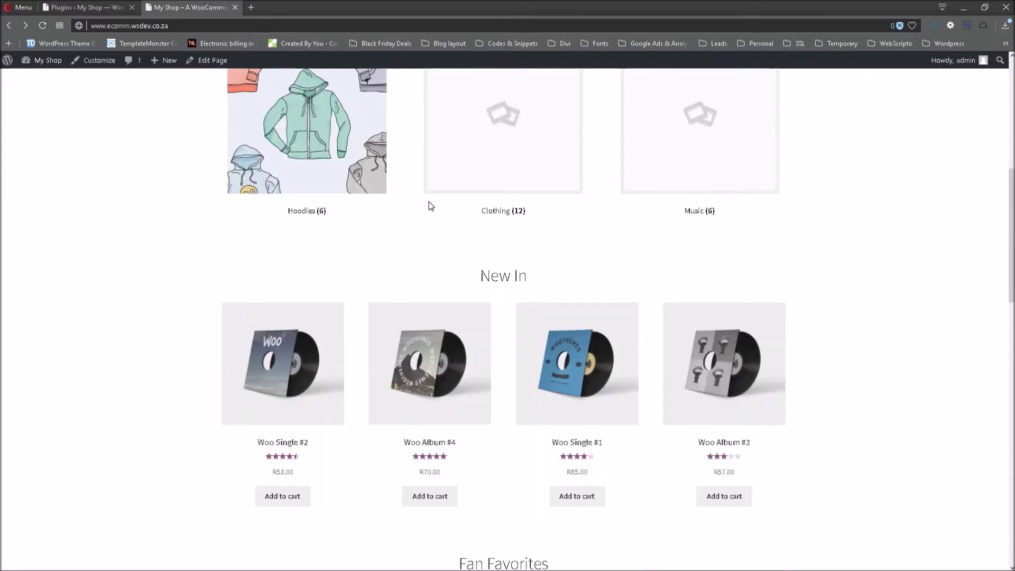
pyautogui.scroll(1, 432, 206)
pyautogui.scroll(2, 431, 205)
pyautogui.scroll(-5, 431, 204)
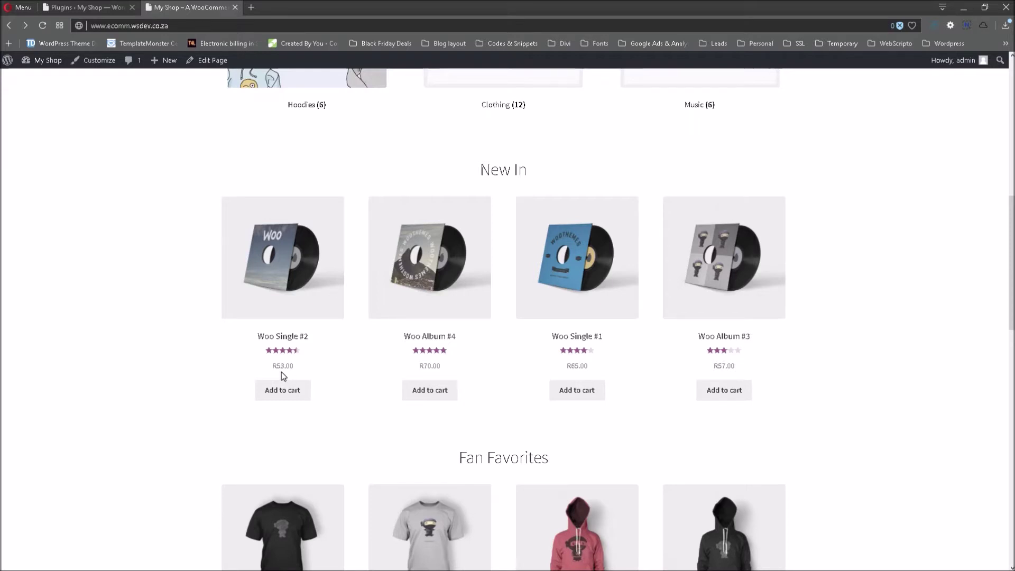
pyautogui.scroll(3, 313, 300)
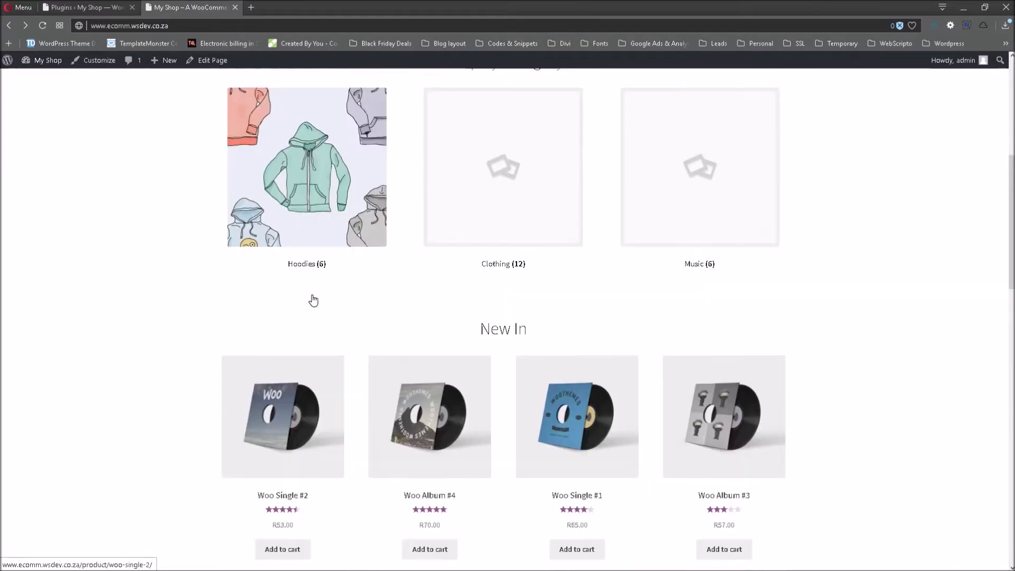
pyautogui.scroll(6, 313, 300)
pyautogui.scroll(-5, 313, 301)
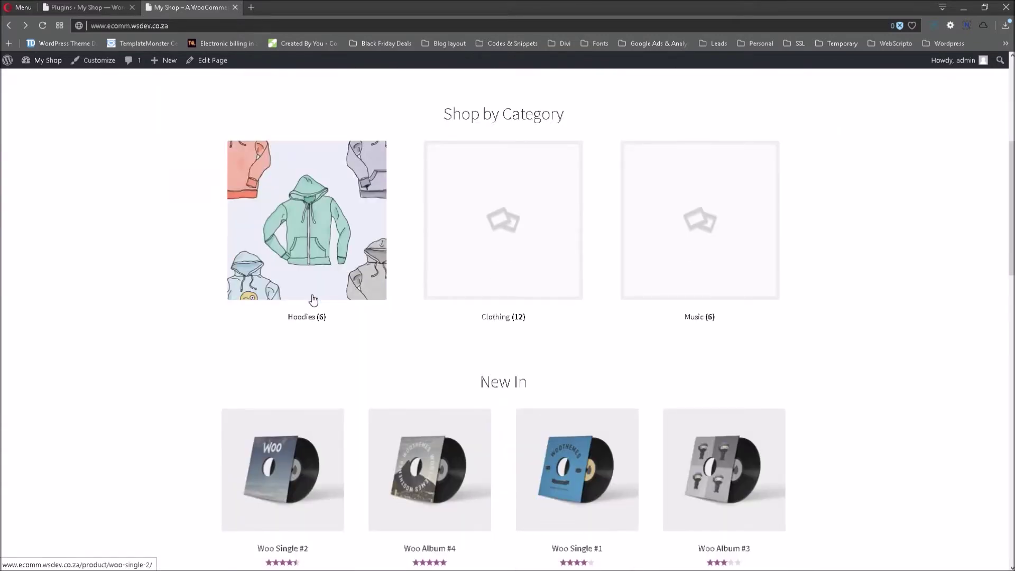
pyautogui.scroll(-2, 340, 308)
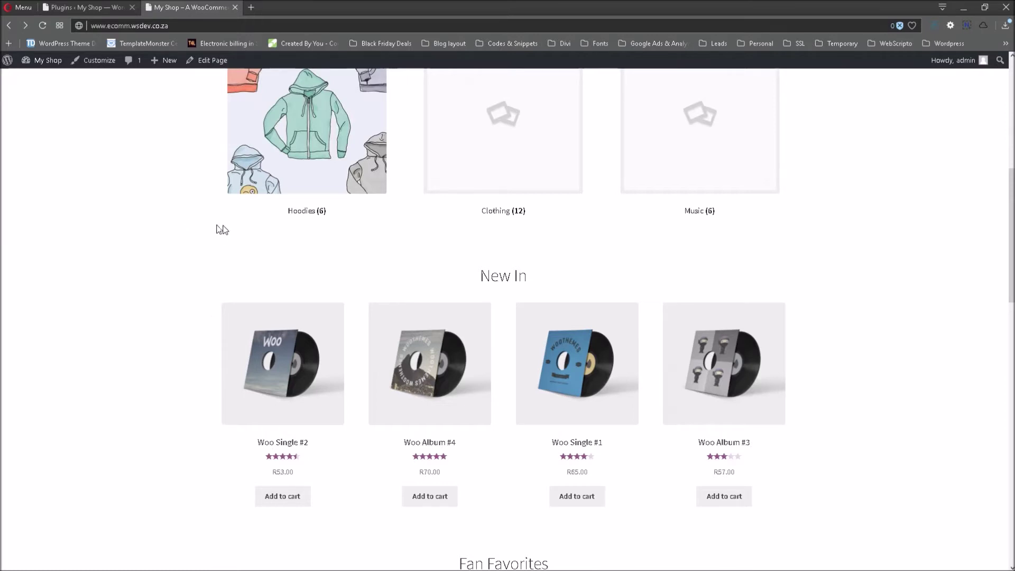
pyautogui.scroll(8, 161, 241)
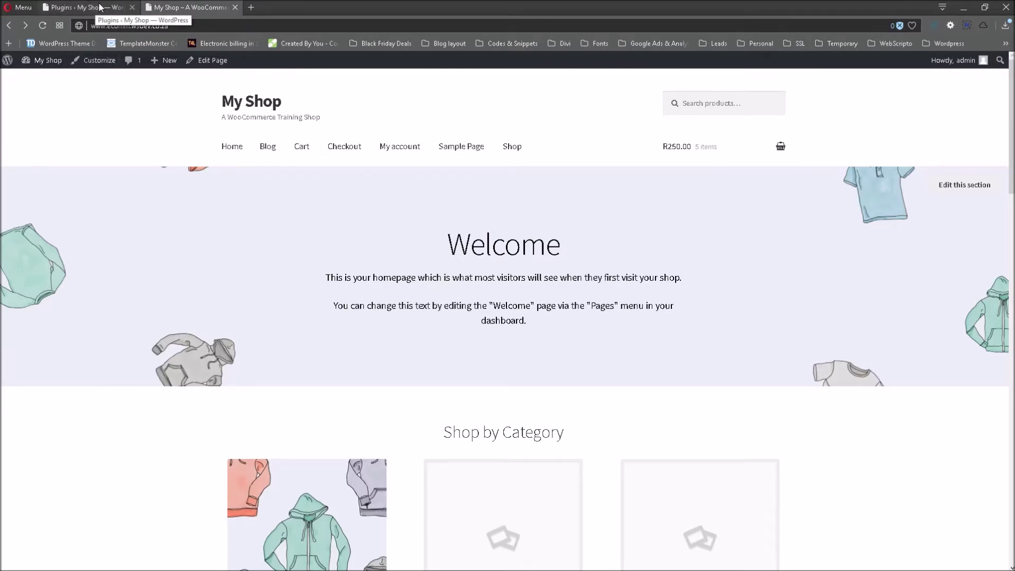
pyautogui.click(100, 7)
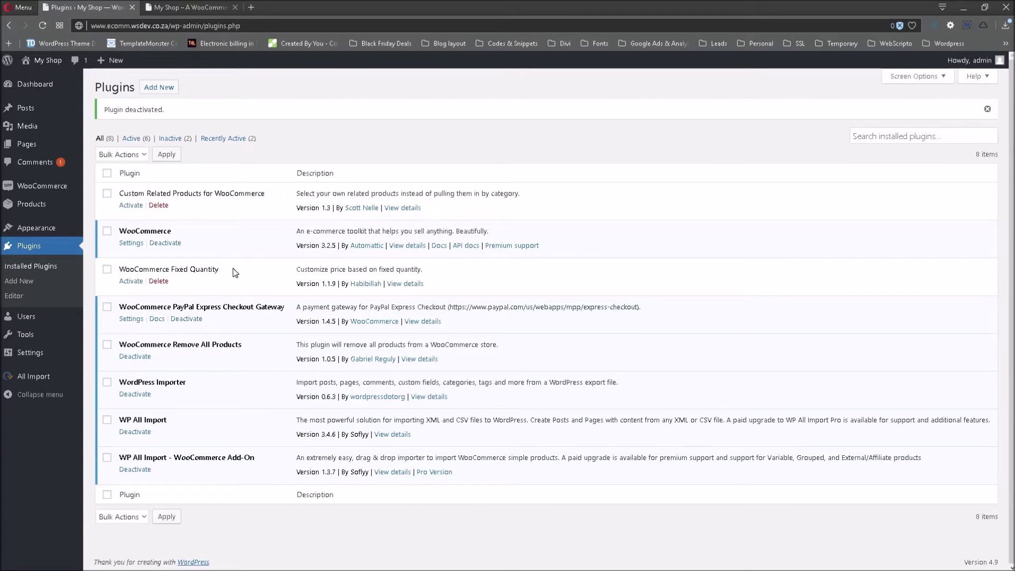
# Activate the WooCommerce Fixed Quantity plugin and go to its Settings page
pyautogui.click(131, 282)
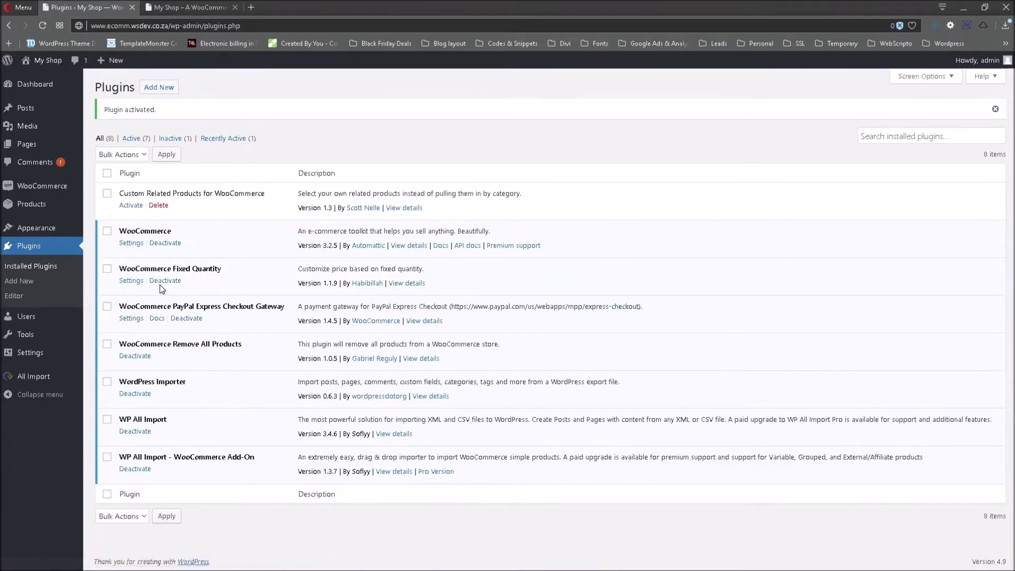
pyautogui.click(131, 284)
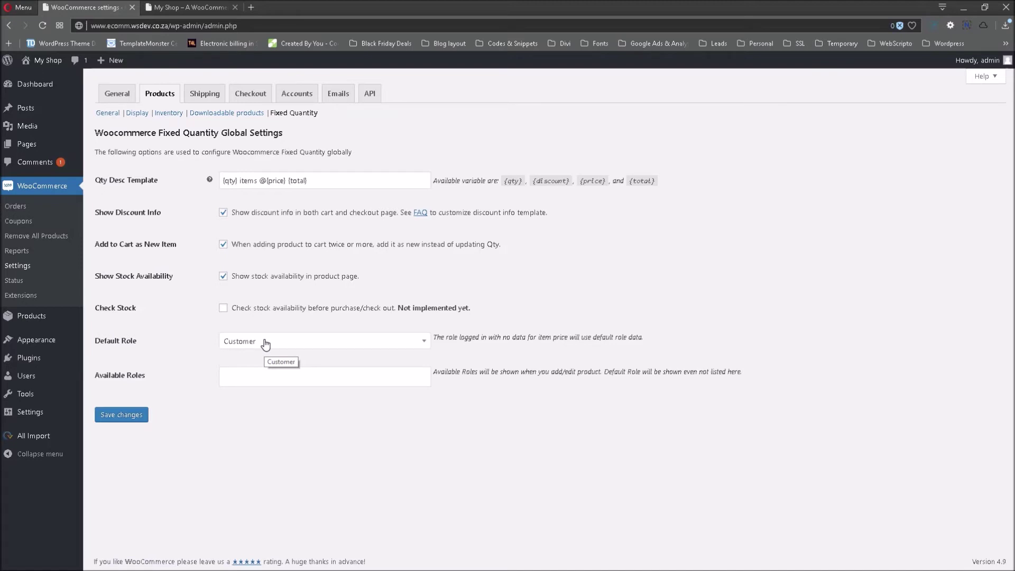
# Save the Fixed Quantity global settings with Default Role left as Customer
pyautogui.click(123, 417)
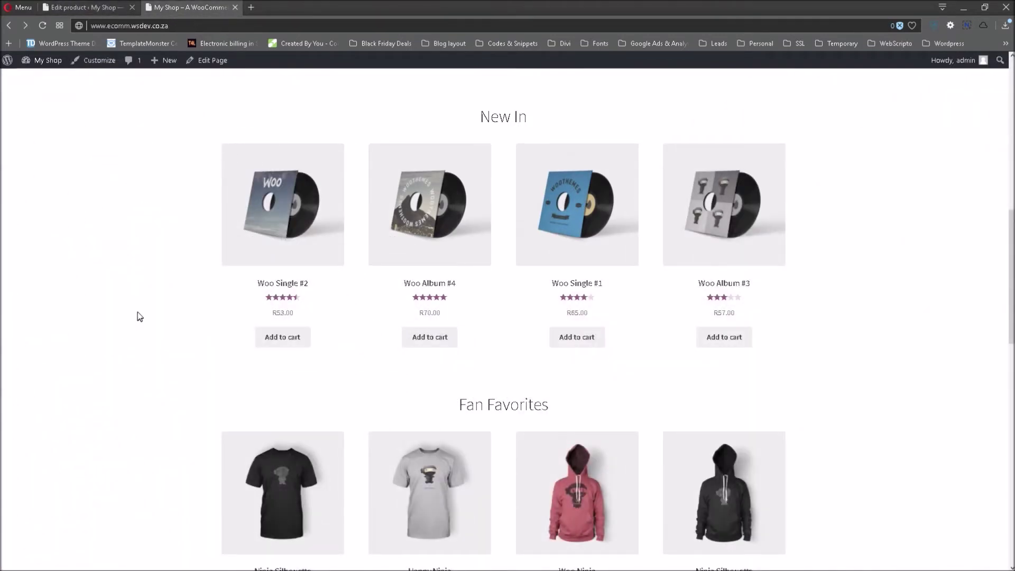
# Scroll the storefront homepage to New In, where Woo Single #2 lists at R53.00
pyautogui.scroll(-1, 135, 232)
pyautogui.scroll(1, 132, 221)
pyautogui.scroll(1, 135, 225)
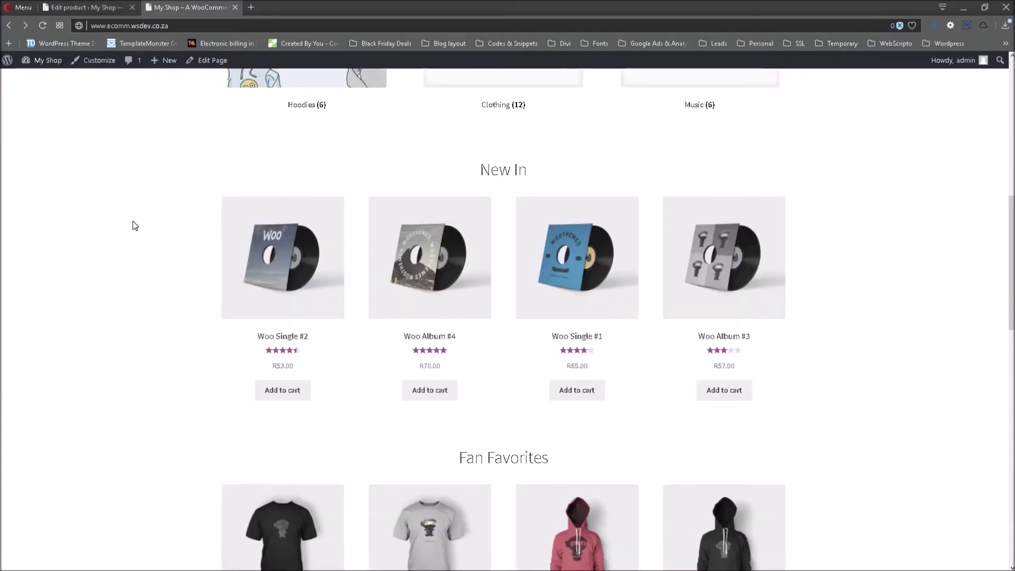
# On the Woo Single #2 page (R53.00), raise the quantity, reset it to 1, then return home
pyautogui.click(274, 248)
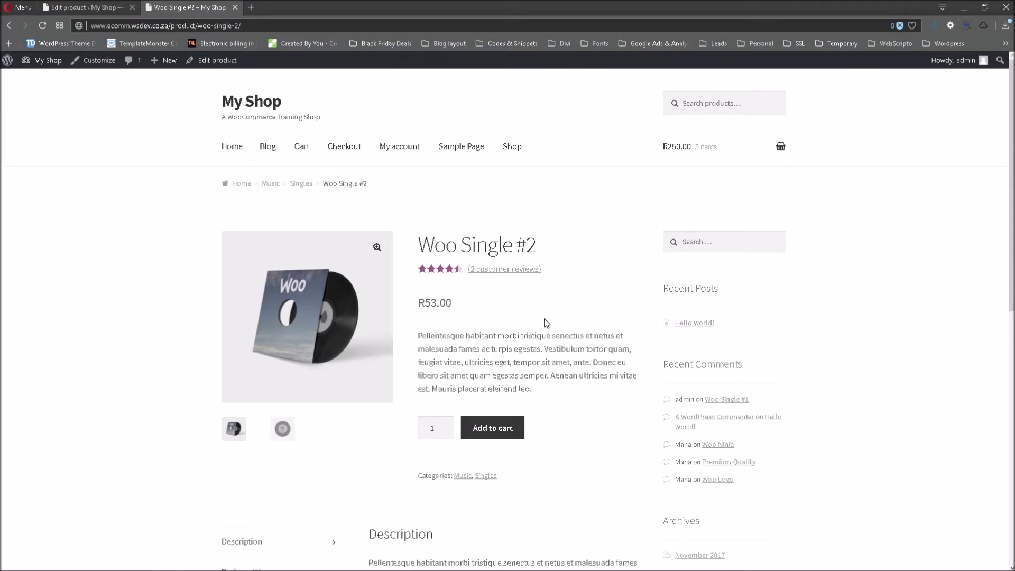
pyautogui.click(446, 426)
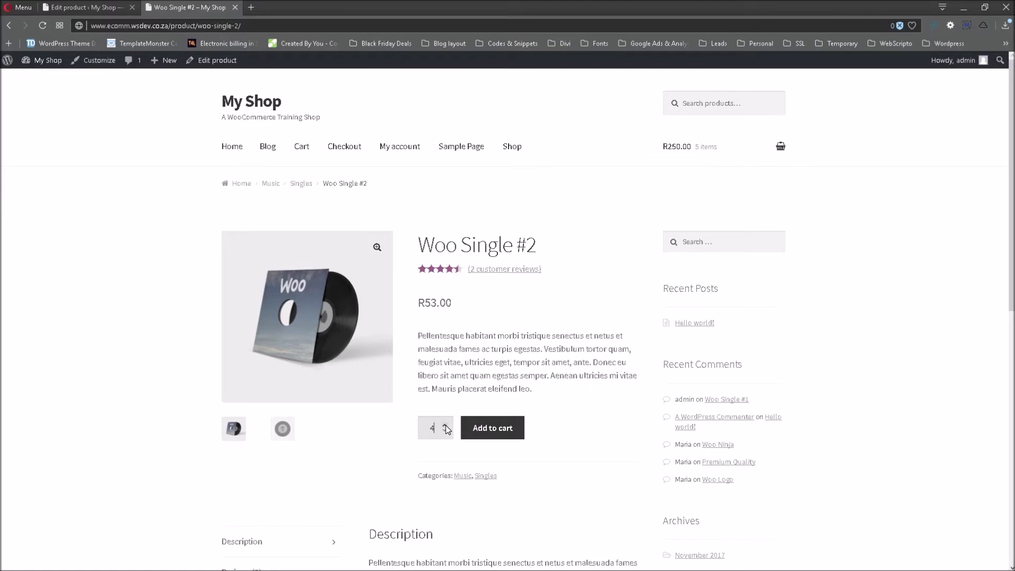
pyautogui.click(445, 431)
pyautogui.click(446, 431)
pyautogui.click(446, 432)
pyautogui.click(446, 432)
pyautogui.click(569, 427)
pyautogui.click(9, 27)
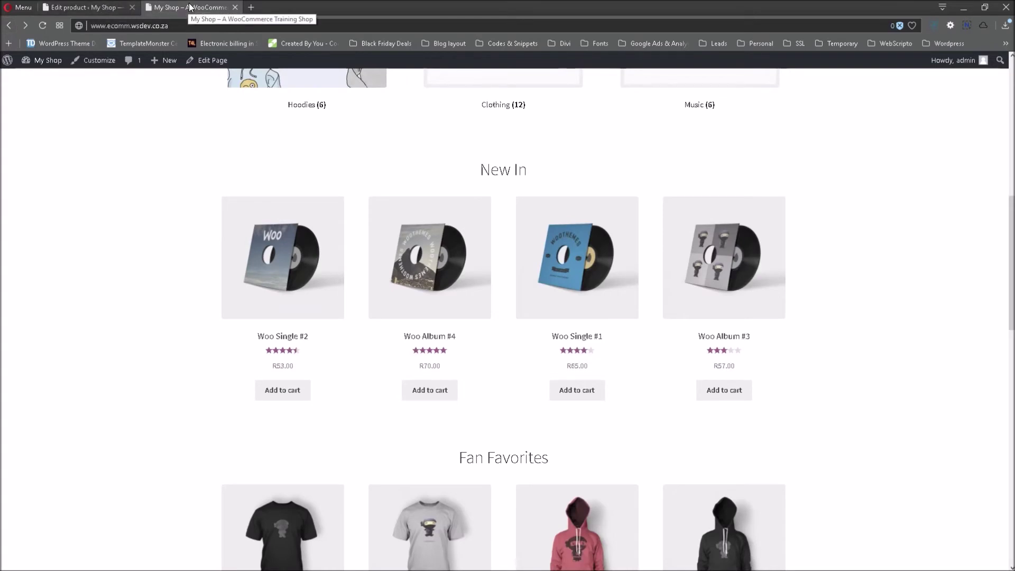
# Go to the WooCommerce All Products list in the admin dashboard
pyautogui.scroll(6, 153, 280)
pyautogui.click(101, 7)
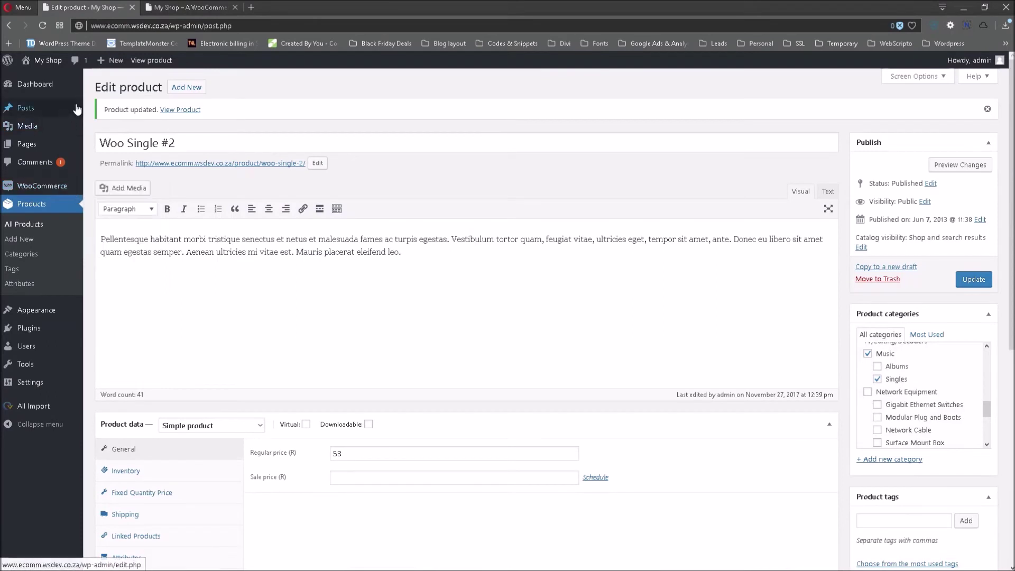
pyautogui.click(35, 86)
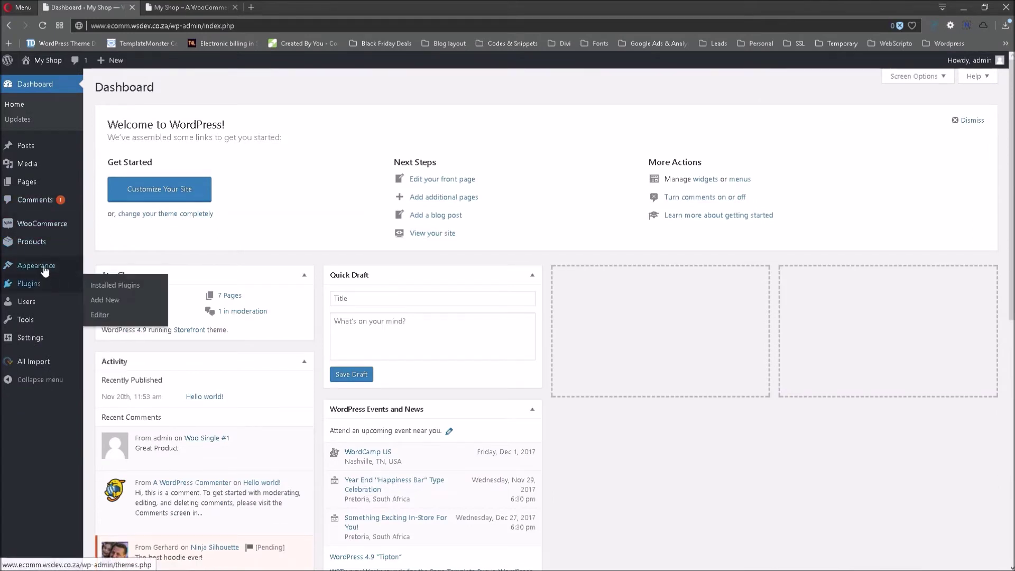
pyautogui.moveTo(34, 246)
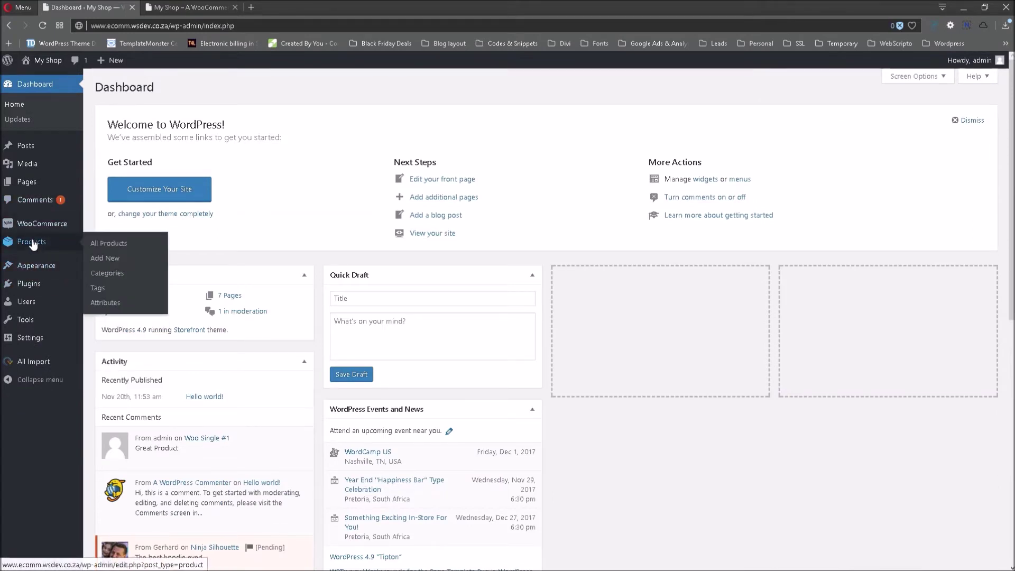
pyautogui.click(108, 244)
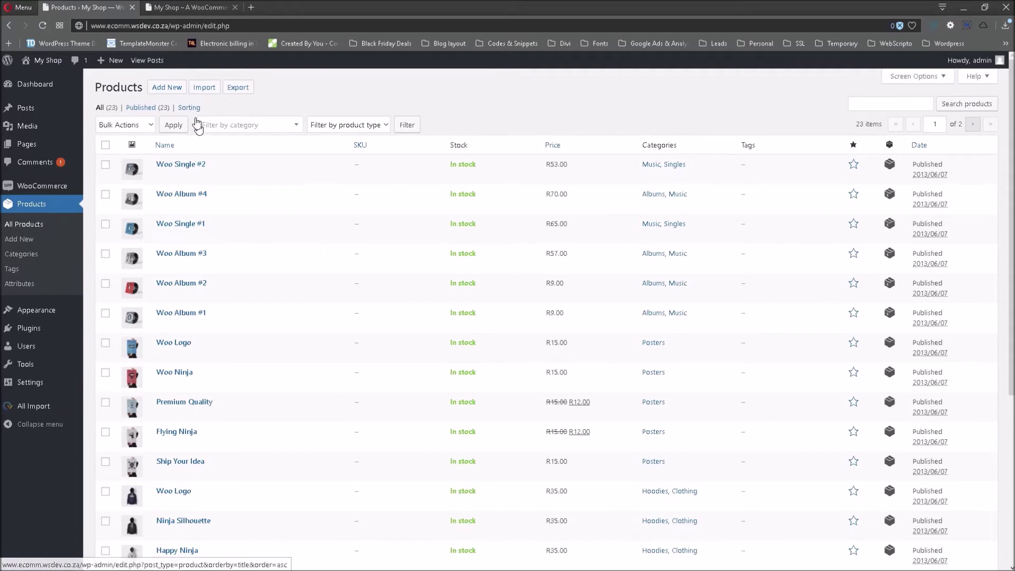
pyautogui.click(202, 10)
pyautogui.scroll(-4, 354, 487)
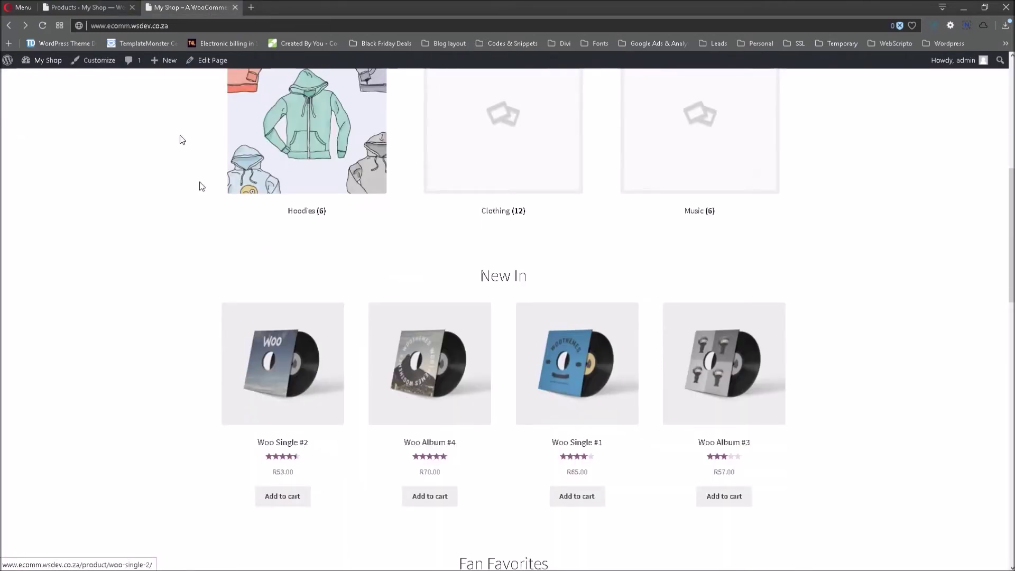
pyautogui.click(112, 10)
# Edit Woo Single #2 and bring up its Fixed Quantity Price section in Product data
pyautogui.moveTo(185, 179)
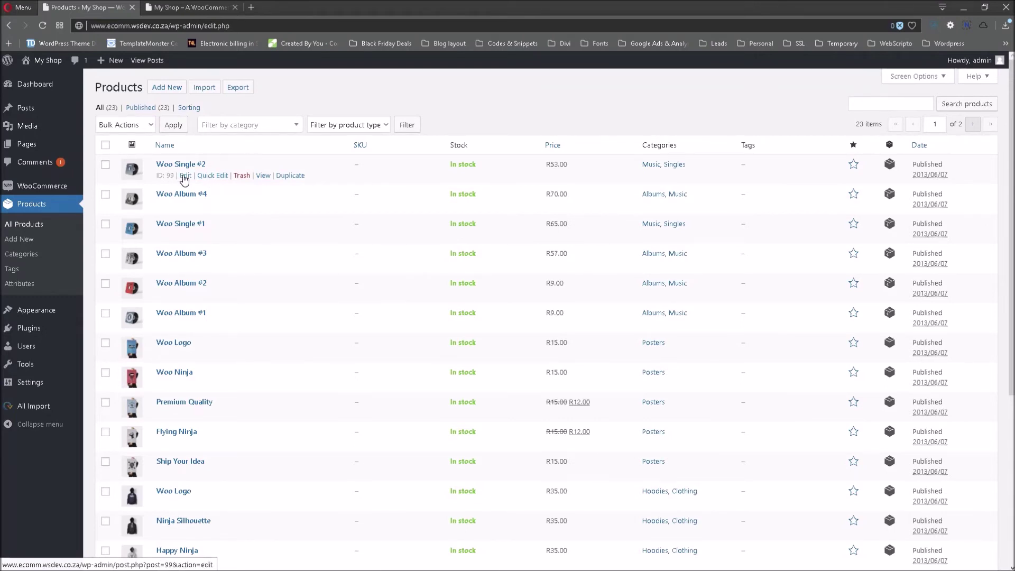
pyautogui.click(185, 175)
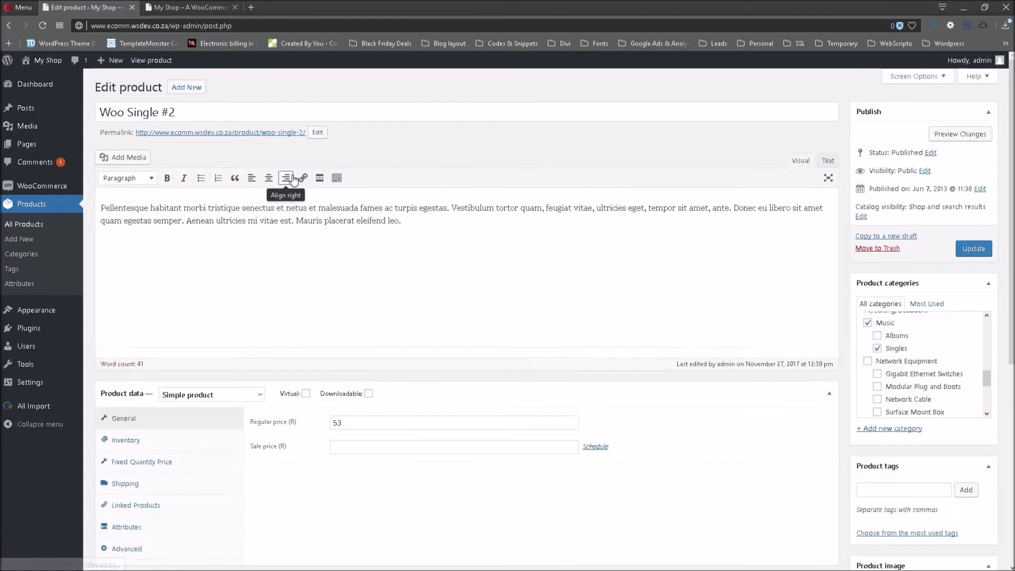
pyautogui.scroll(-1, 293, 175)
pyautogui.scroll(-2, 293, 175)
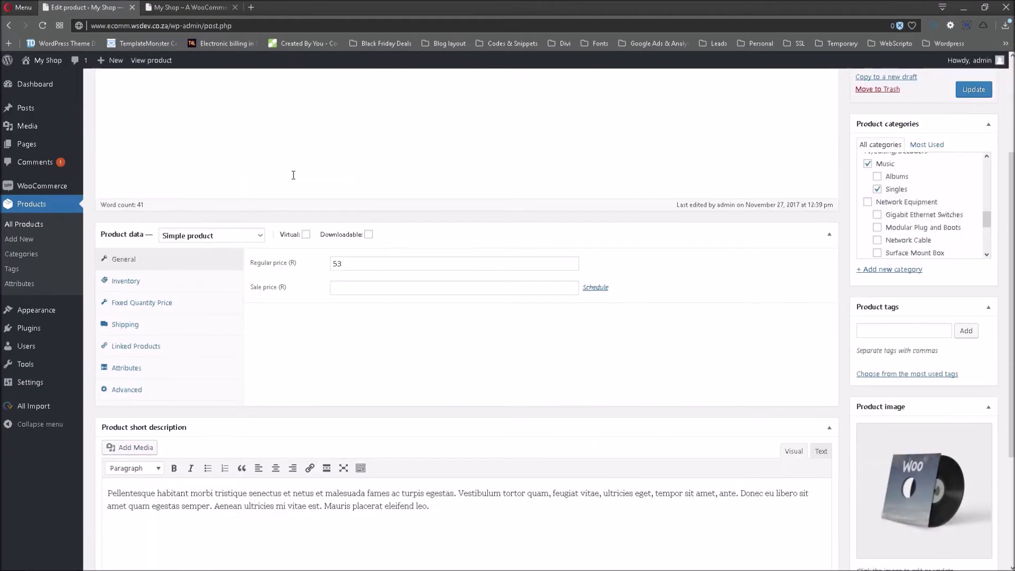
pyautogui.click(148, 305)
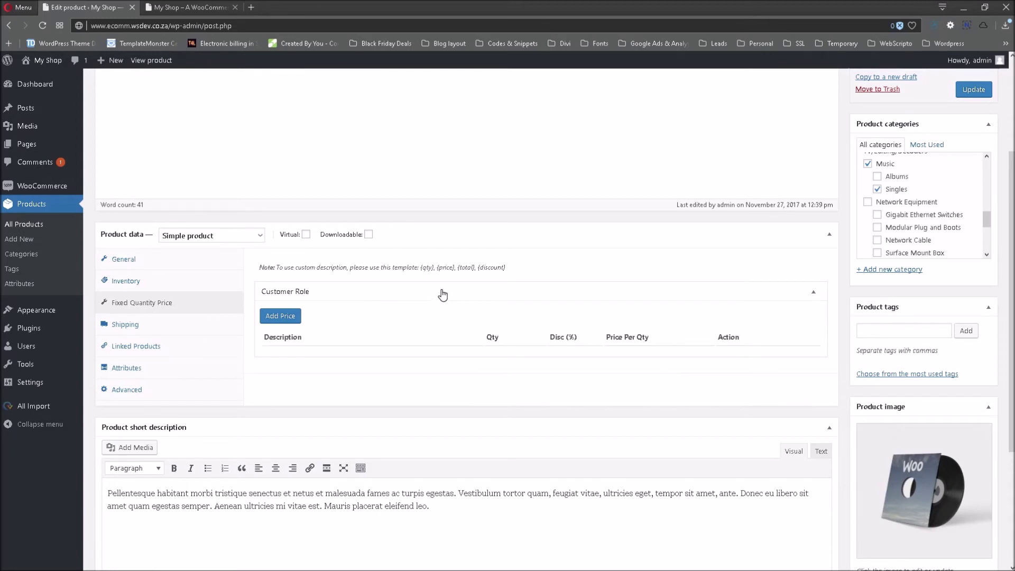
# Add a price package for 1 item at 53.00, described '{qty} item @{price} {total}', plus a new empty row
pyautogui.click(281, 317)
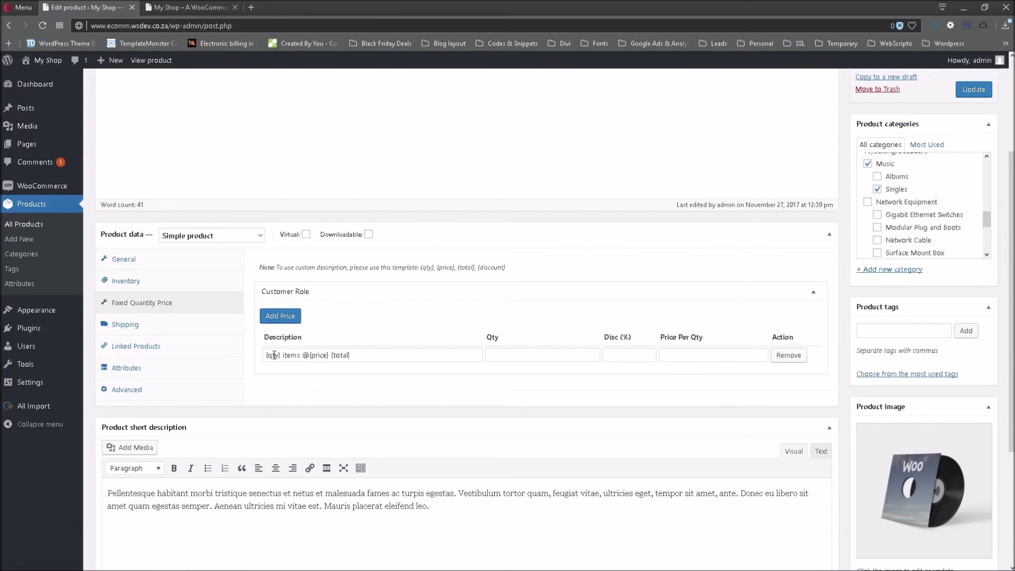
pyautogui.click(537, 354)
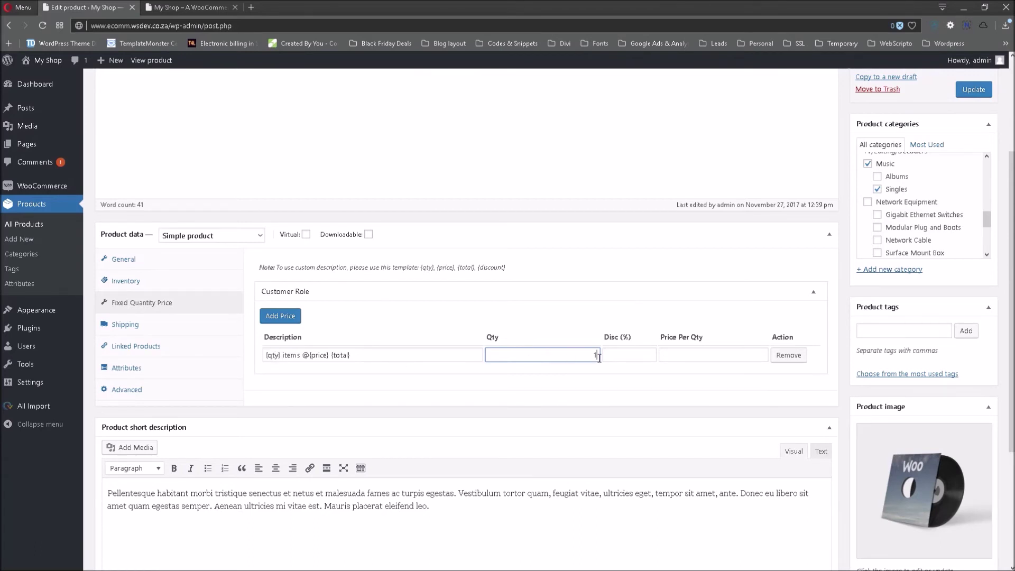
pyautogui.click(300, 357)
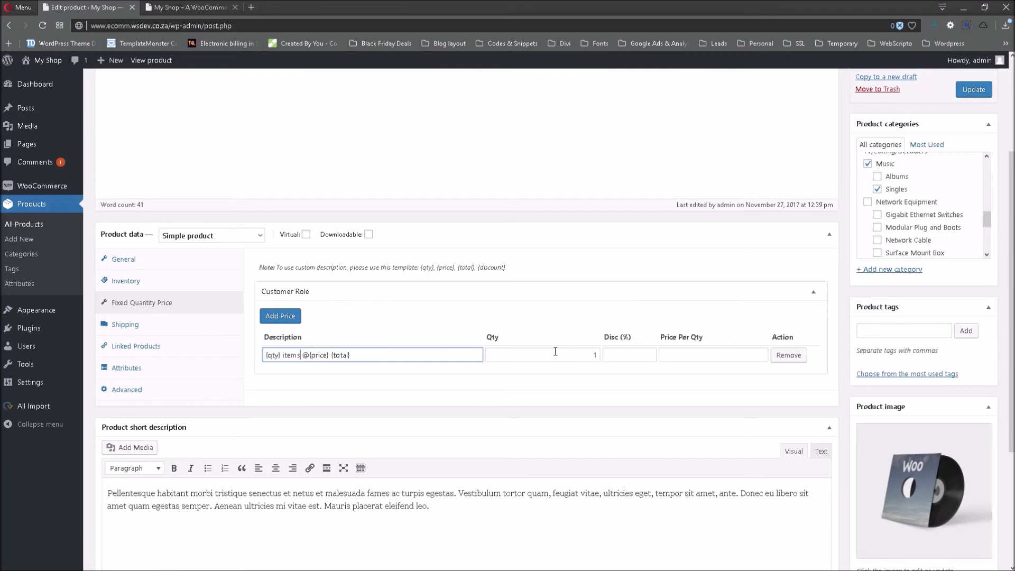
pyautogui.press('BackSpace')
pyautogui.click(700, 355)
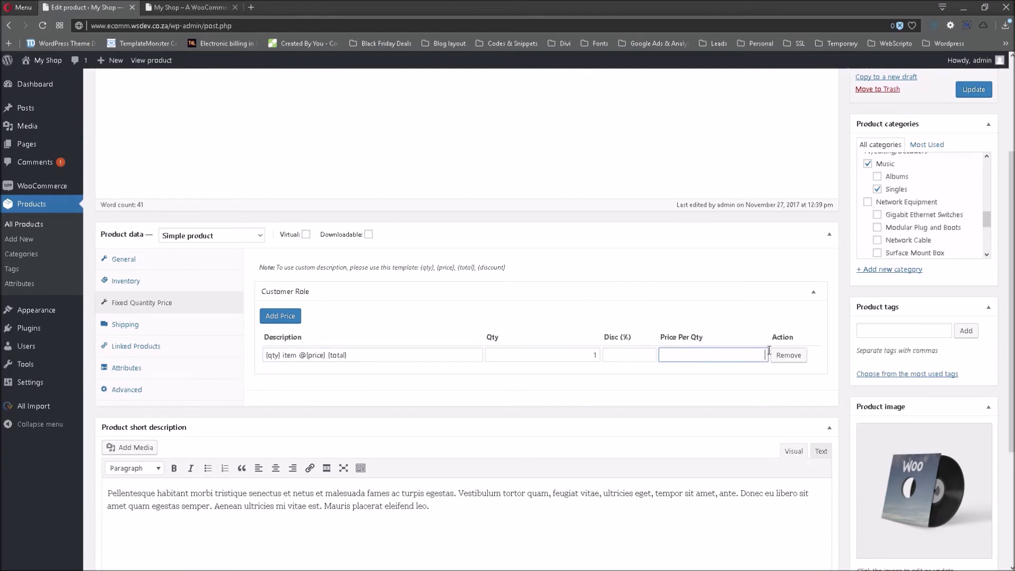
pyautogui.write('53')
pyautogui.click(741, 375)
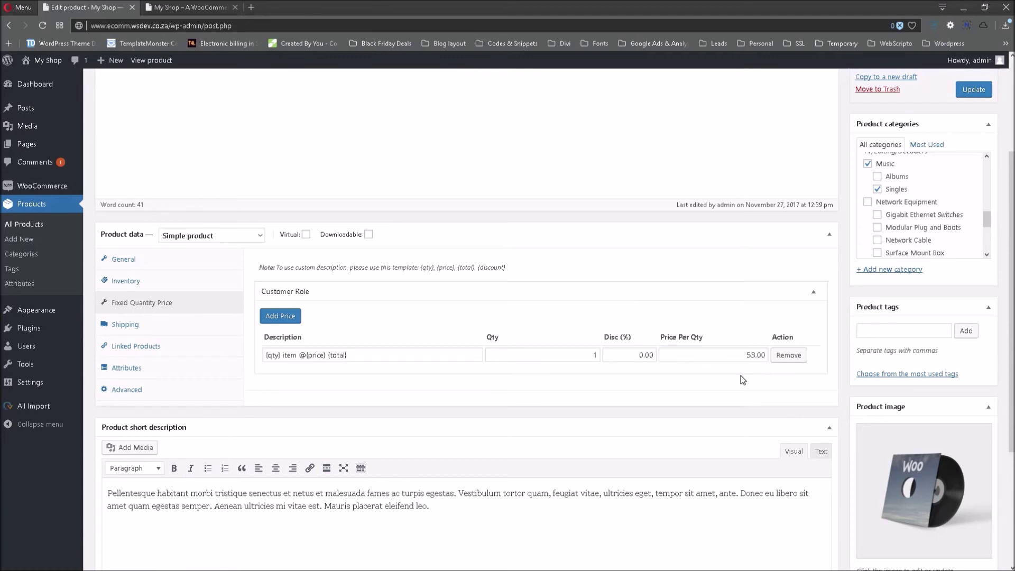
pyautogui.click(284, 317)
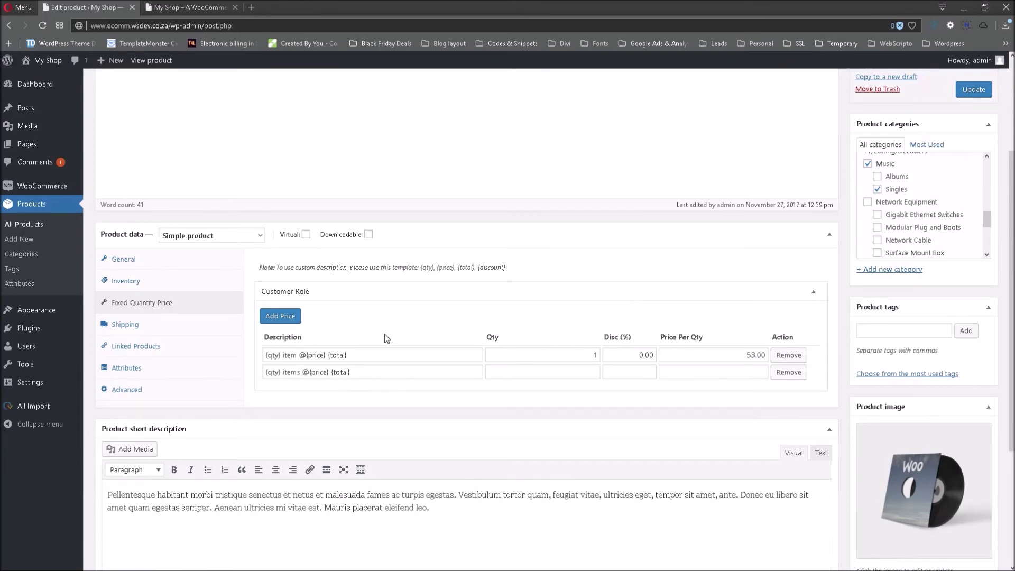
# Fill the second row with quantity 5 at 50.00 per item, yielding a 5.66% discount
pyautogui.click(587, 372)
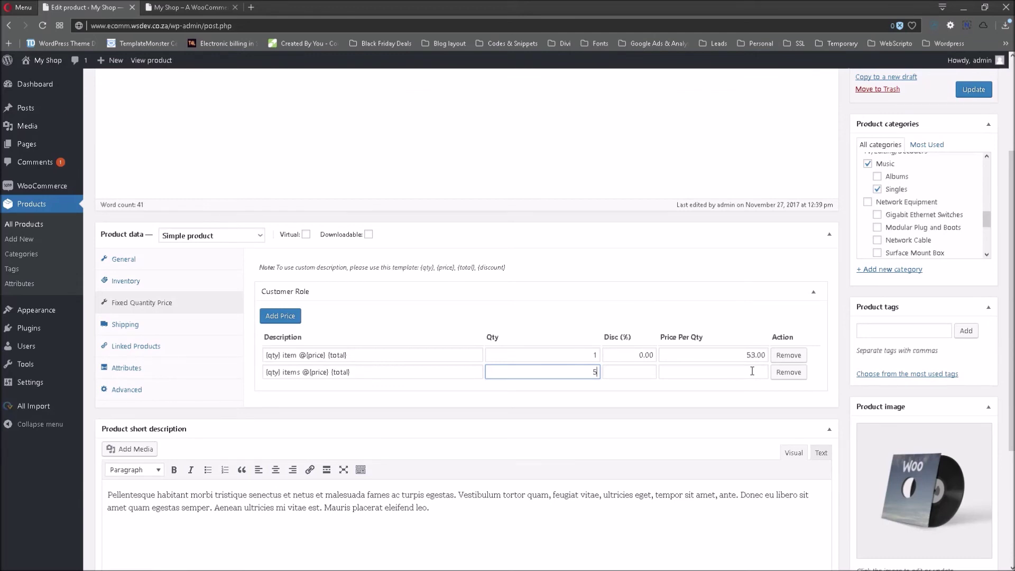
pyautogui.click(752, 371)
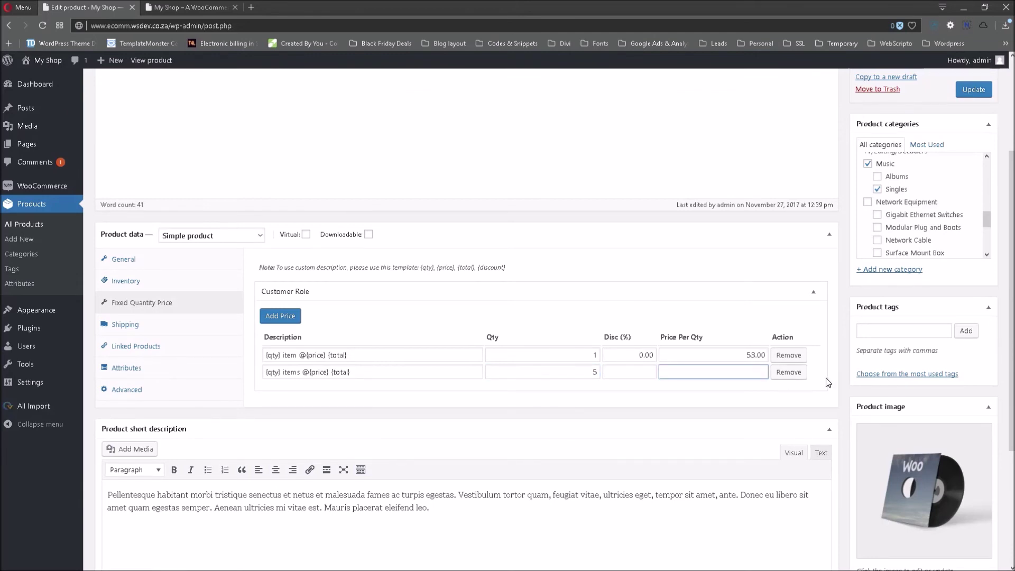
pyautogui.write('50')
pyautogui.click(759, 388)
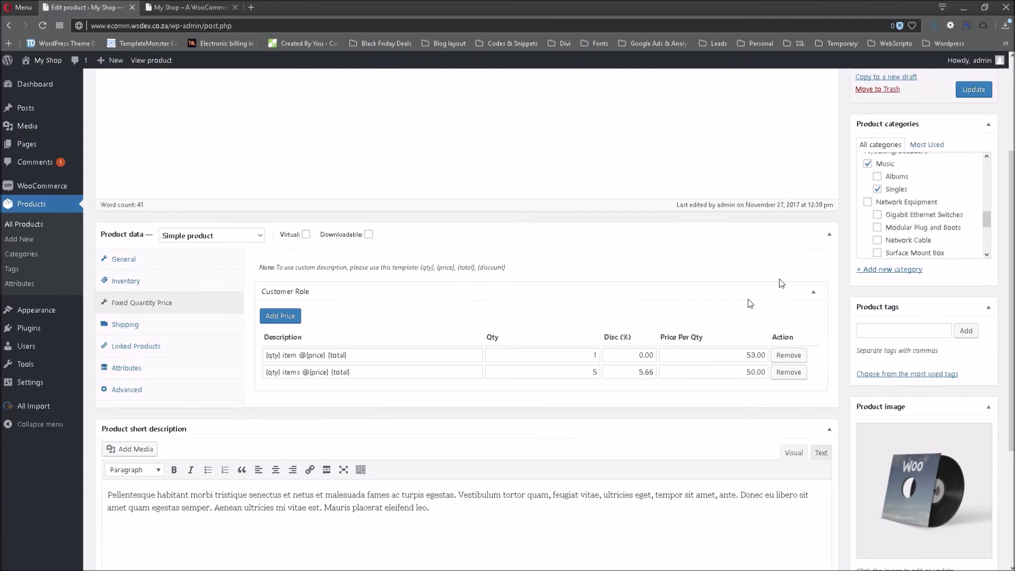
# Update Woo Single #2 and reload the storefront homepage to pick up the package pricing
pyautogui.click(975, 91)
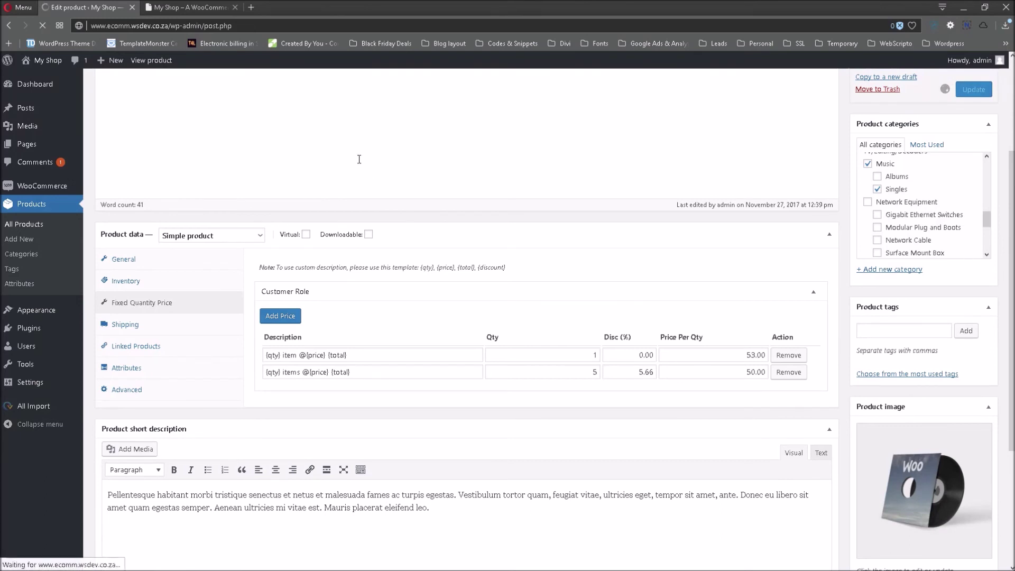
pyautogui.hotkey('ctrl', 'Tab')
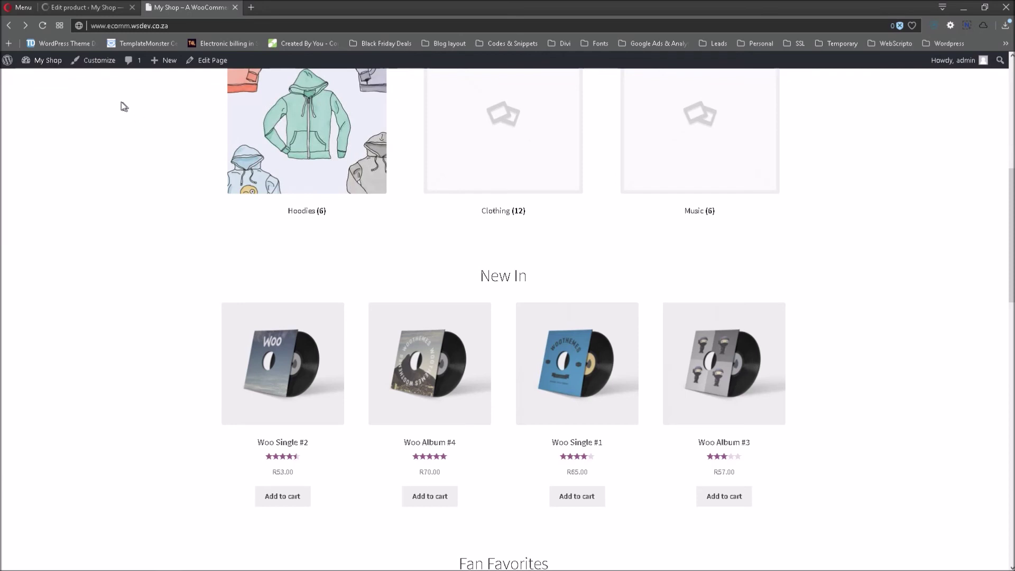
pyautogui.click(43, 26)
pyautogui.click(299, 351)
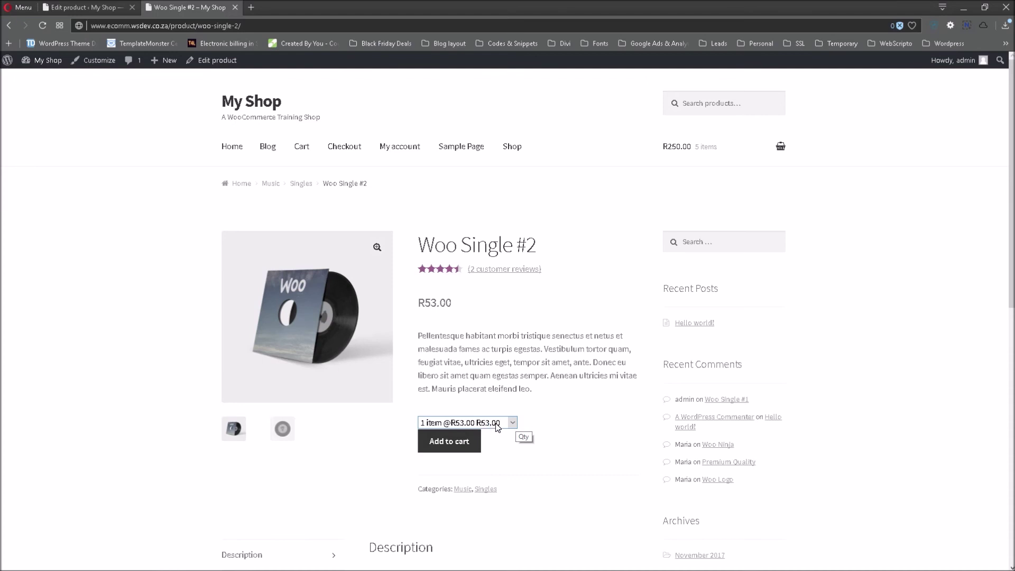
pyautogui.click(513, 423)
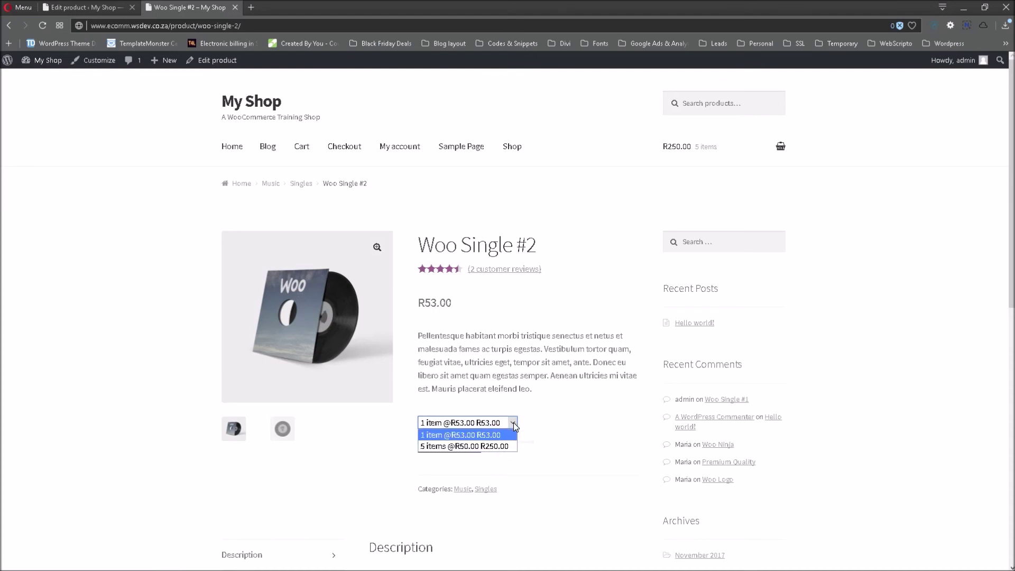
pyautogui.click(496, 447)
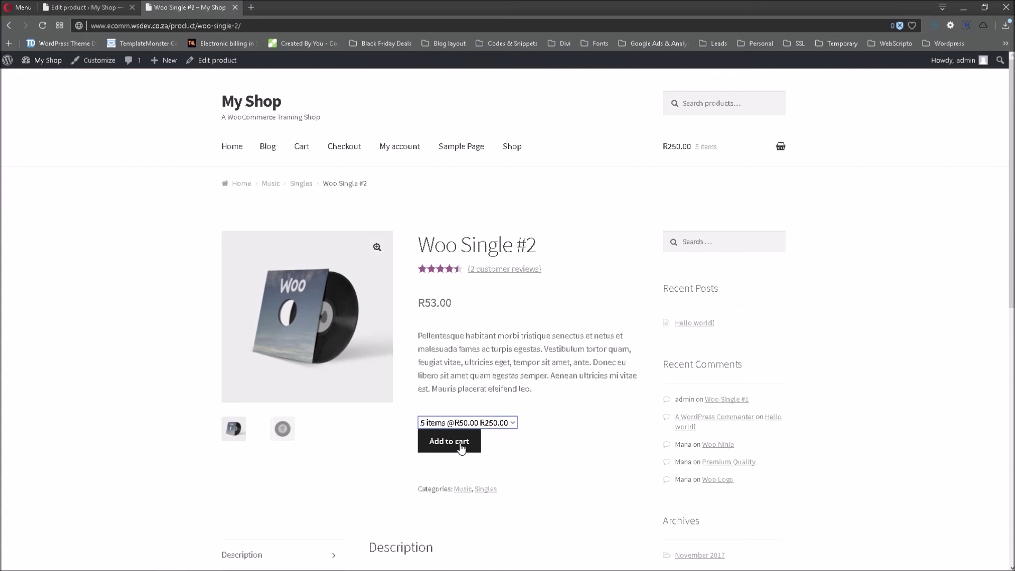
pyautogui.moveTo(780, 146)
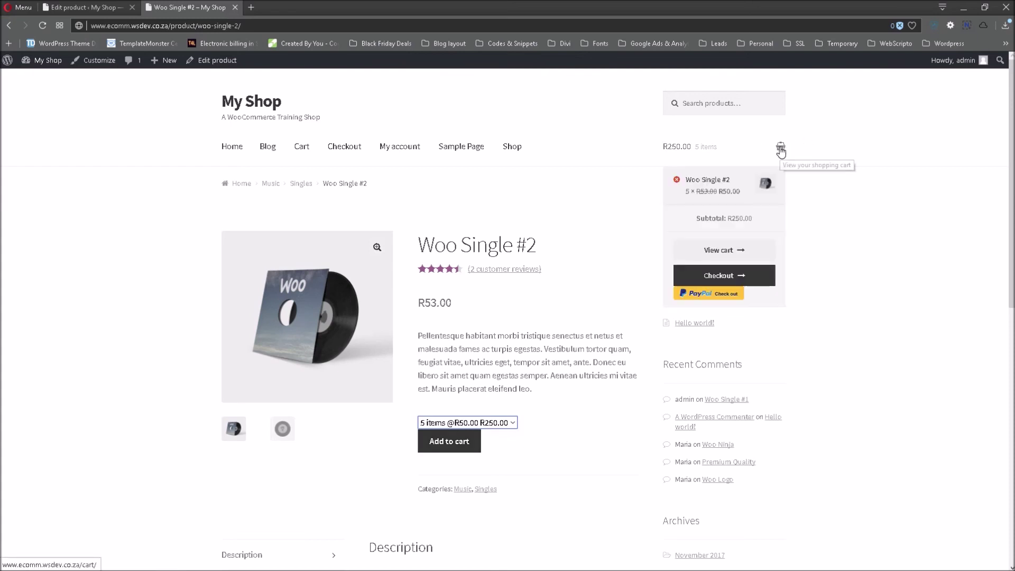
# Open the cart to confirm Woo Single #2 at R50.00 each, totalling R250.00
pyautogui.click(781, 150)
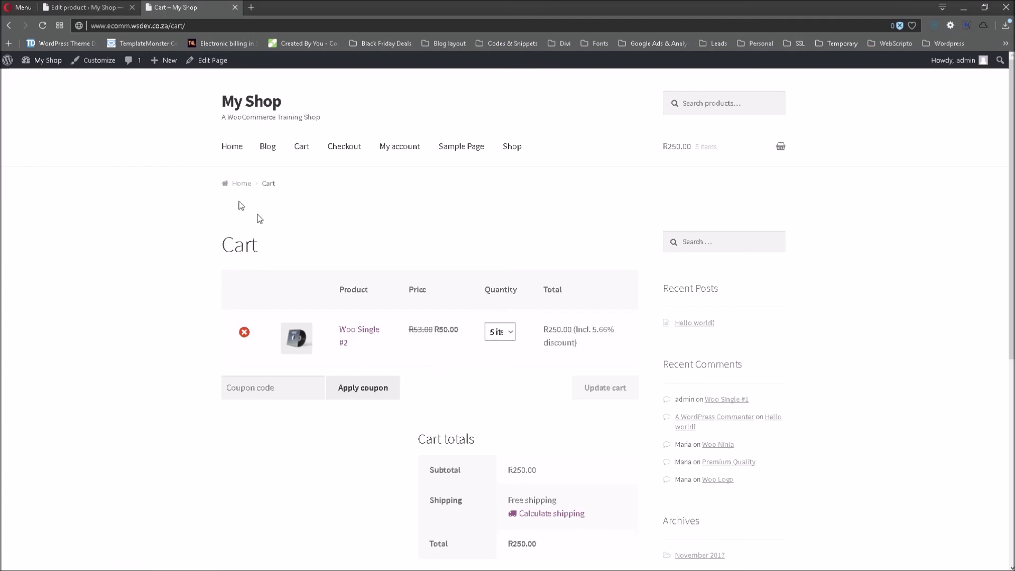
pyautogui.click(85, 7)
pyautogui.scroll(-3, 294, 326)
pyautogui.scroll(-2, 294, 326)
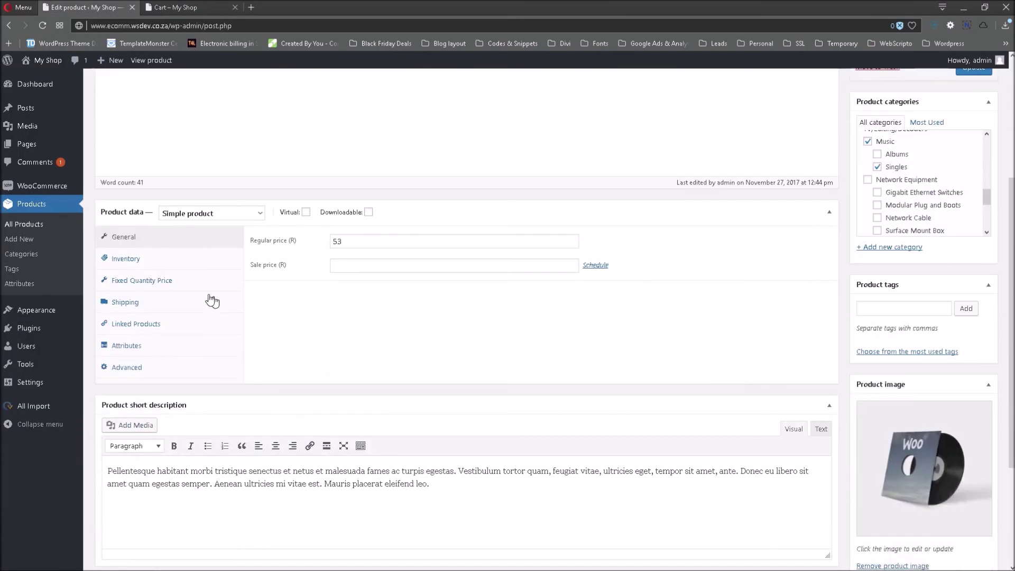
pyautogui.click(169, 284)
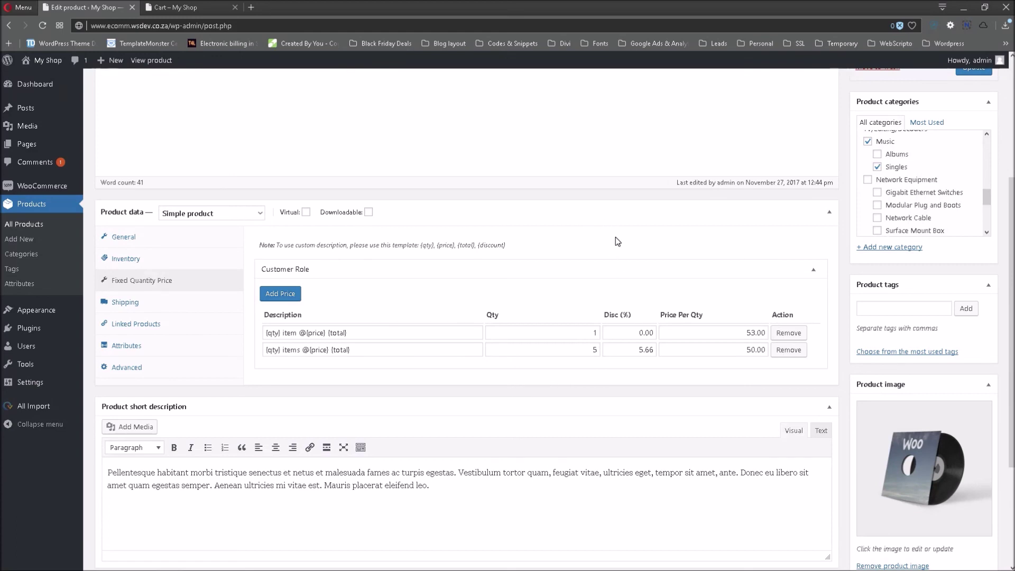
pyautogui.click(179, 8)
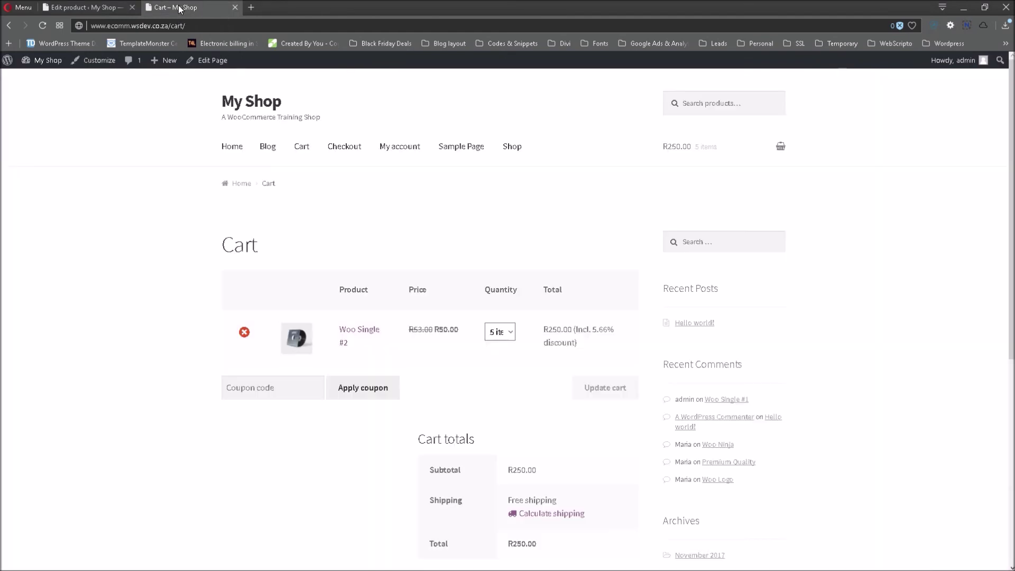